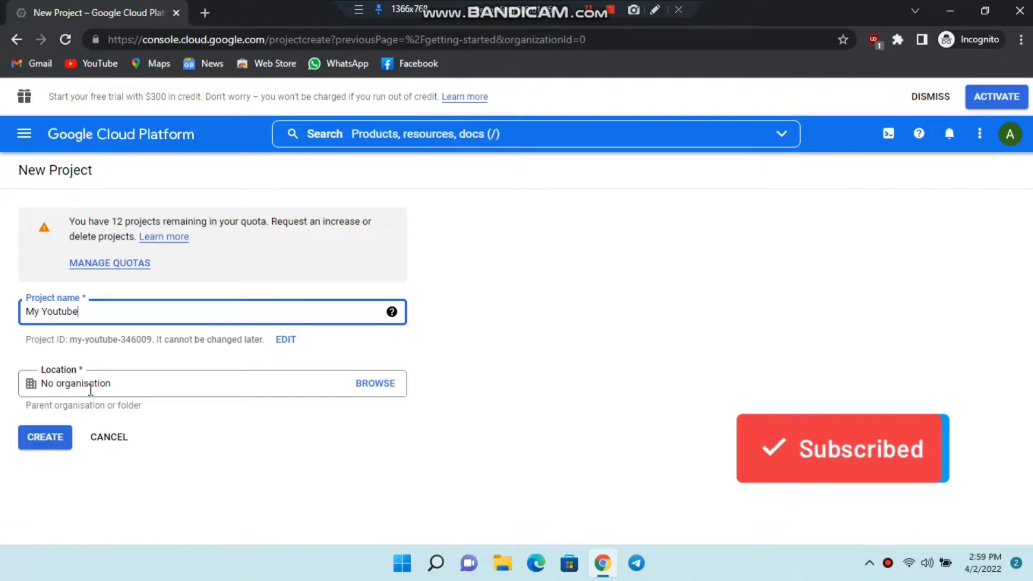
Create the project named My Youtube with no organisation, open it and dismiss the free trial offer
click(41, 440)
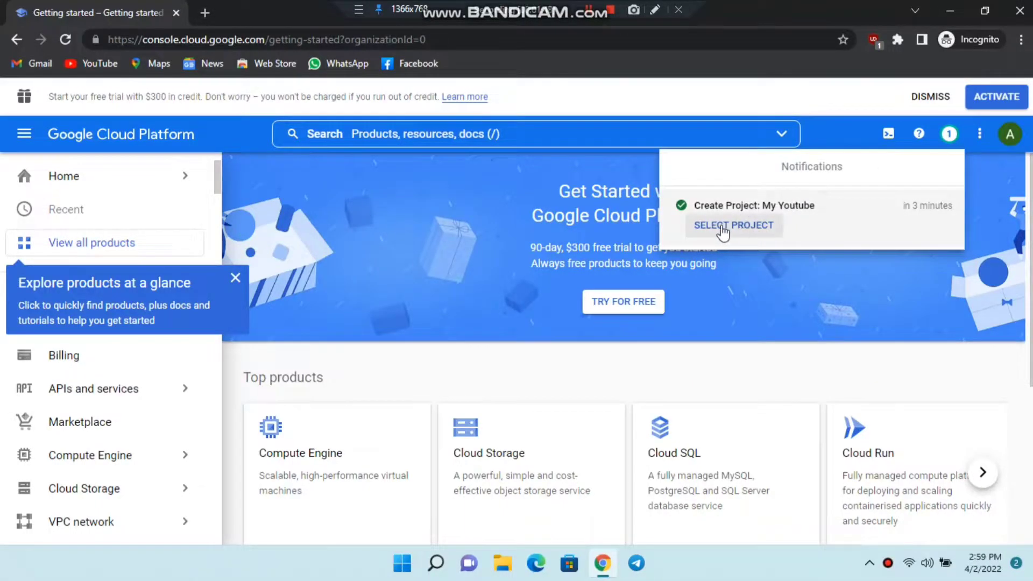
click(750, 229)
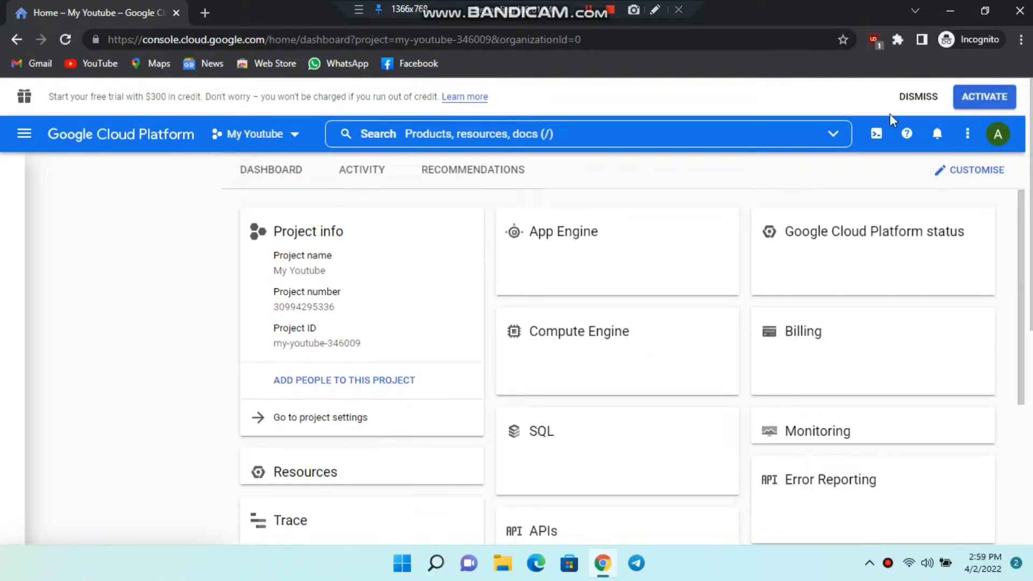
click(919, 98)
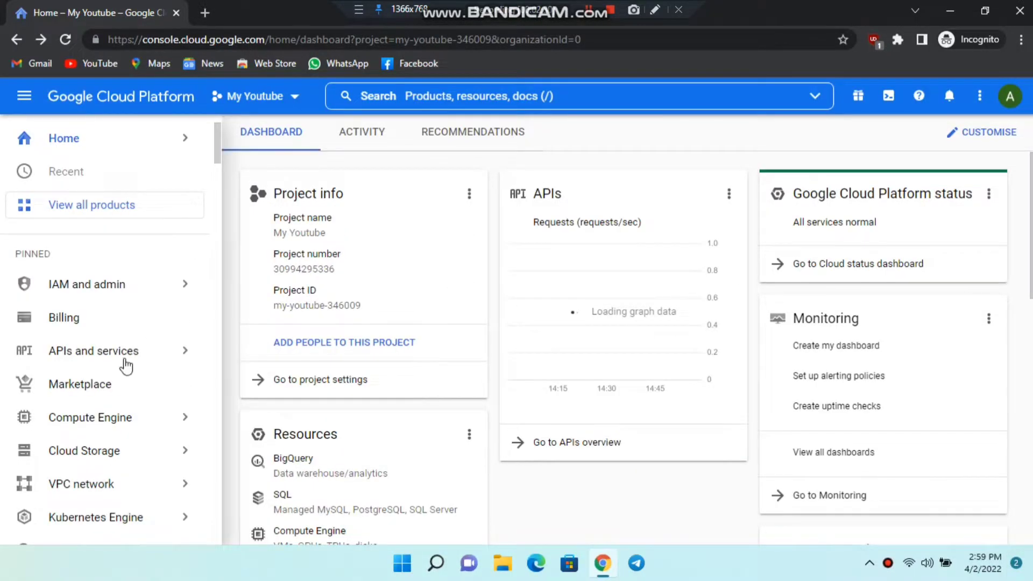
Find YouTube Data API v3 in the API Library and enable it for the project
mouse_move(128, 363)
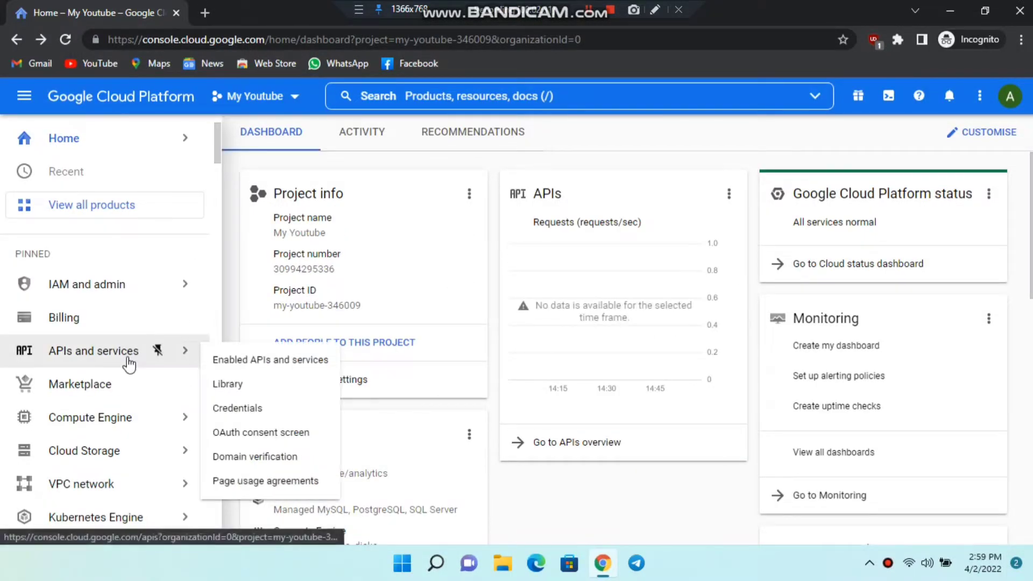
click(218, 385)
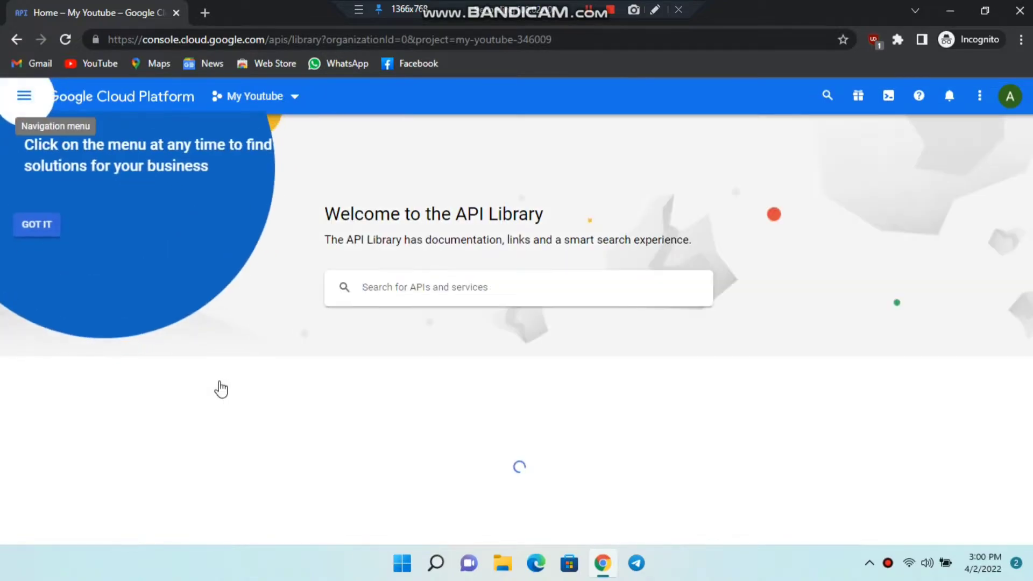
click(35, 226)
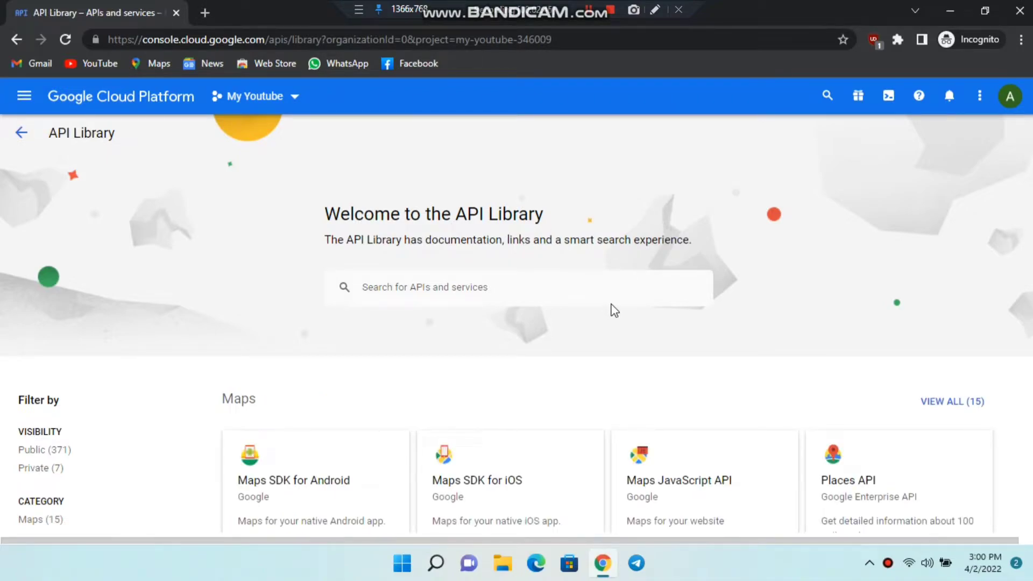
scroll(1018, 448, down, 1)
scroll(1018, 448, down, 10)
scroll(1018, 454, down, 5)
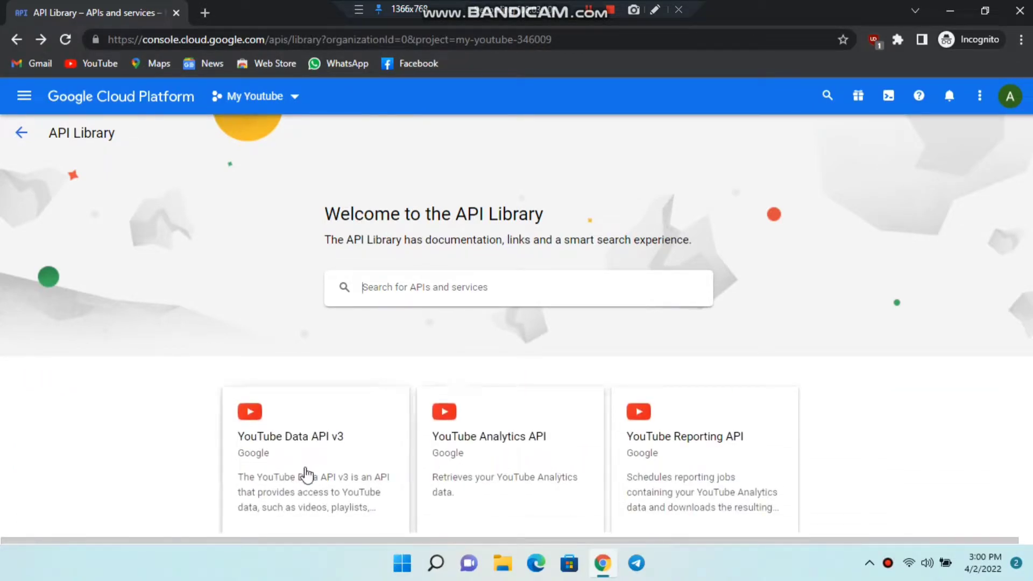
click(271, 451)
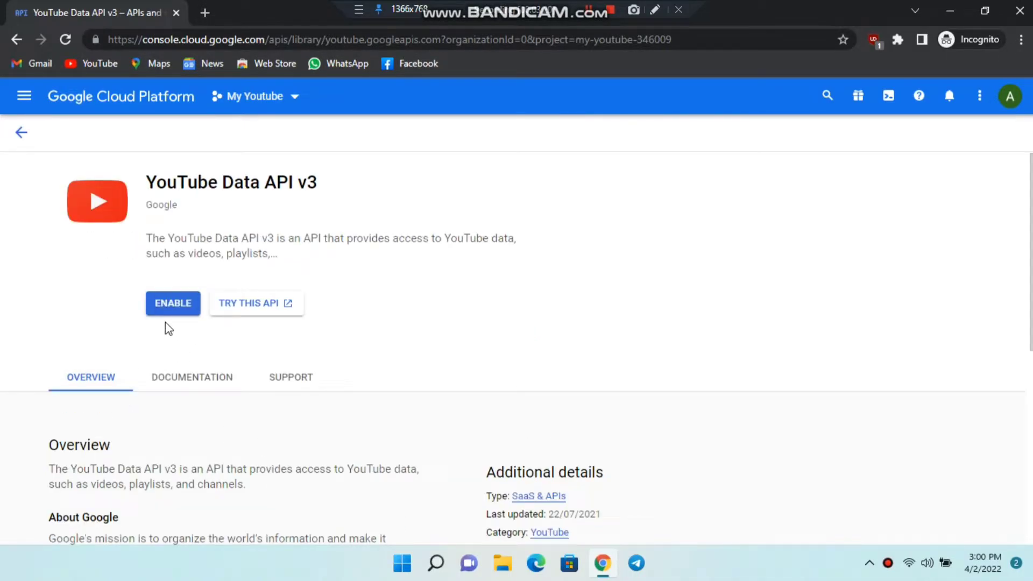
click(171, 306)
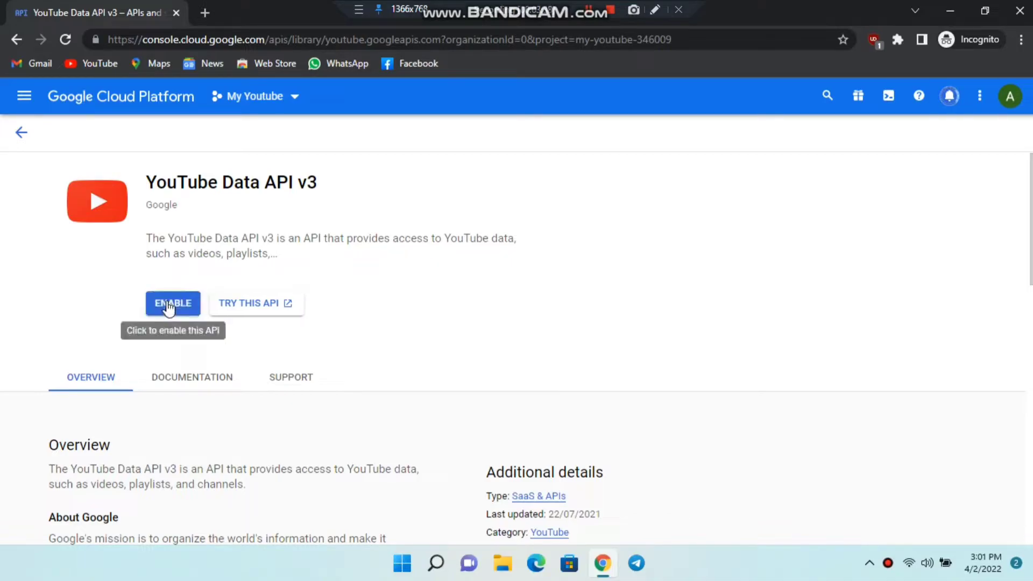
click(169, 304)
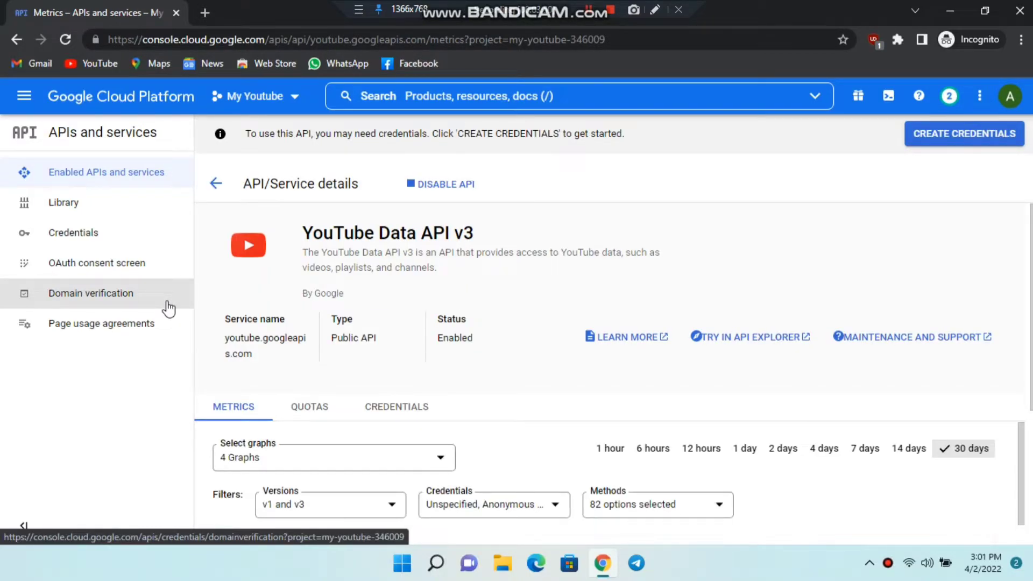
Create an API key credential for the project and copy the key
click(73, 237)
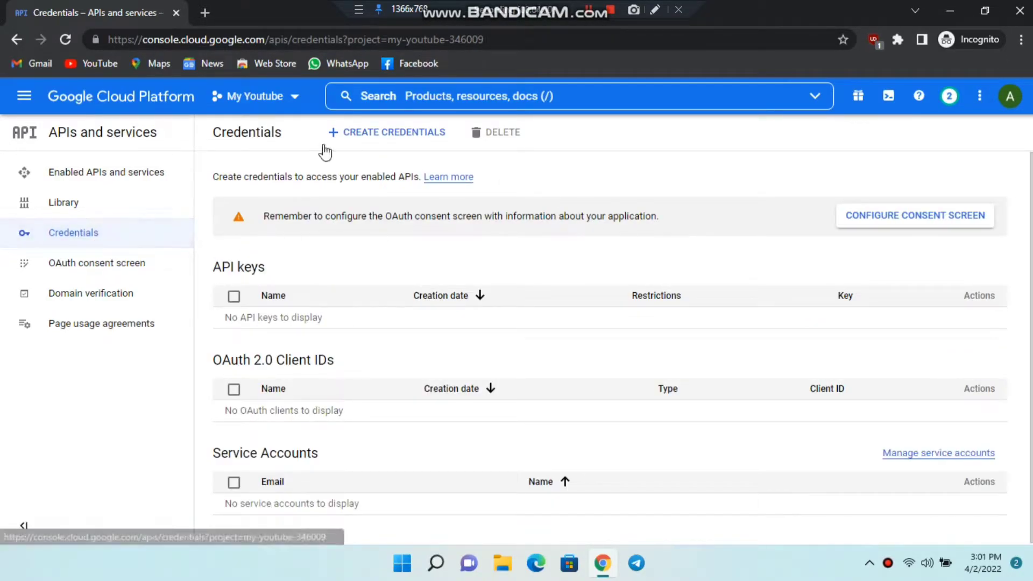
click(359, 141)
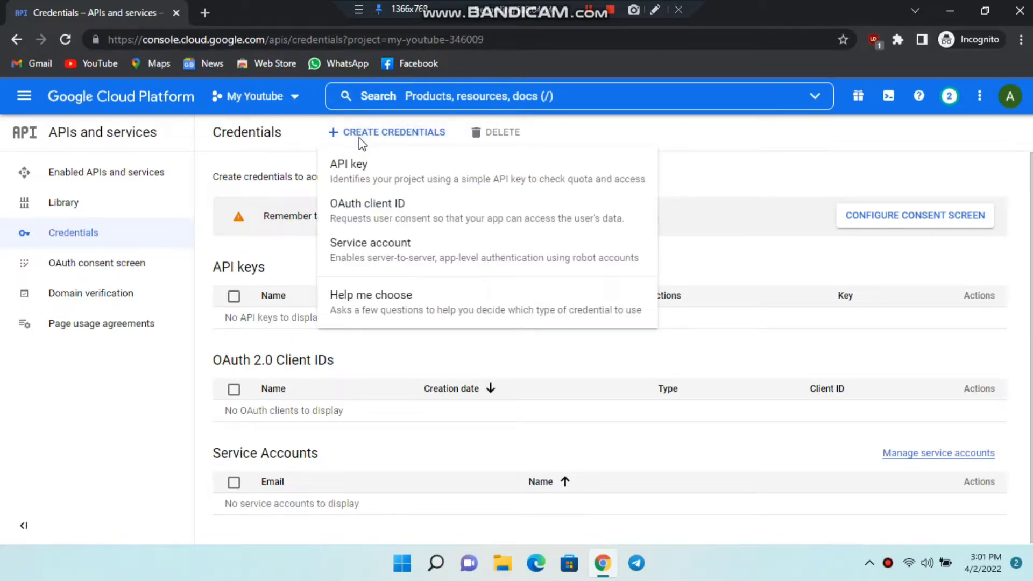
click(397, 180)
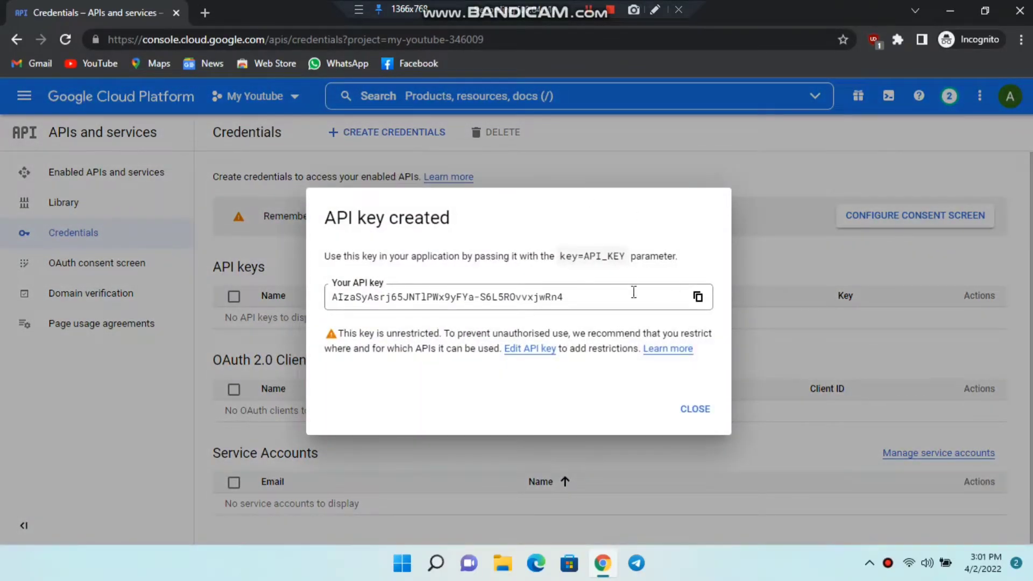
click(698, 298)
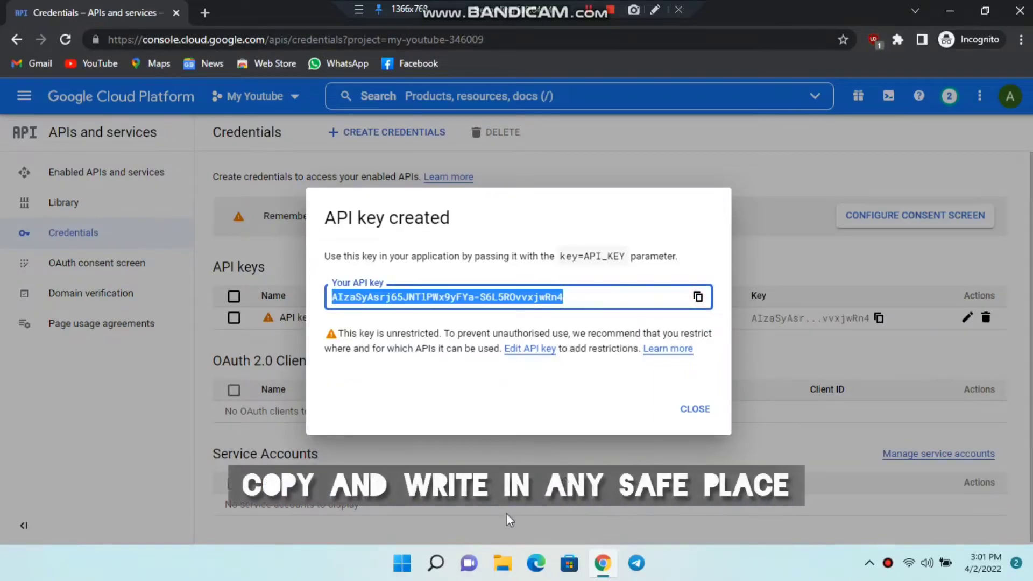
Paste the API key into a new Notepad note under the heading API KEY, then return to Chrome and dismiss the key dialog
click(434, 569)
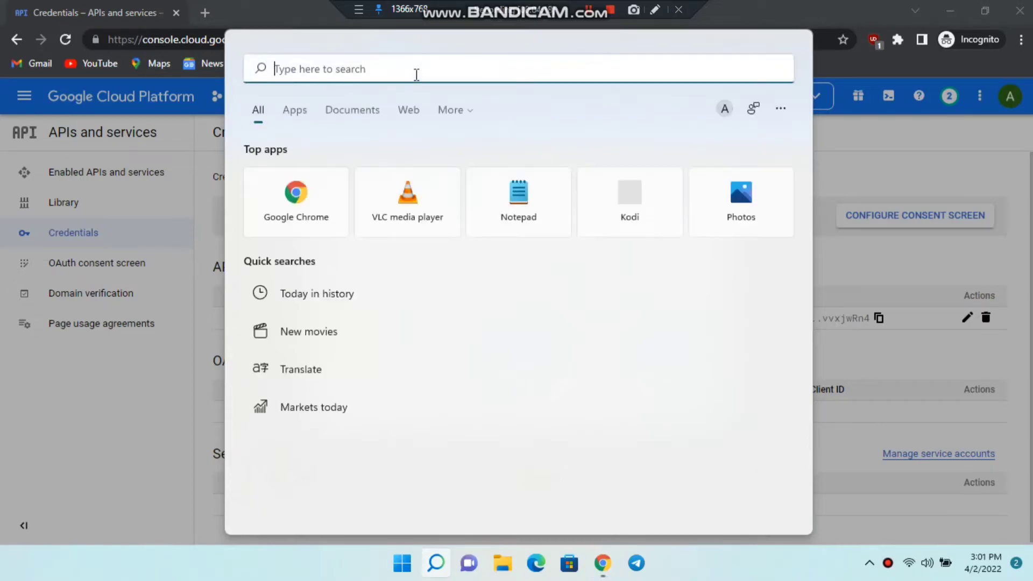
click(525, 218)
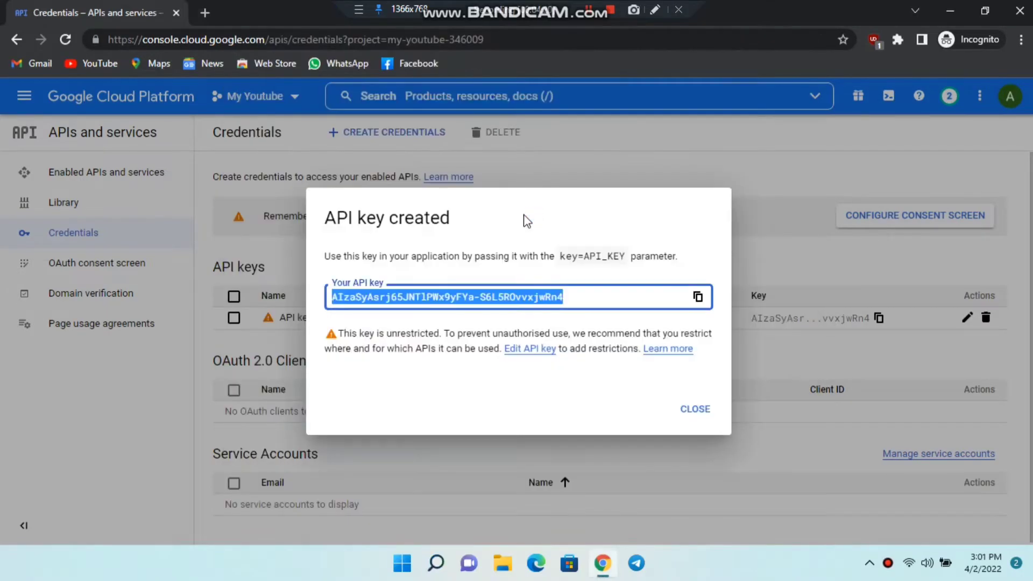
text(API KEY)
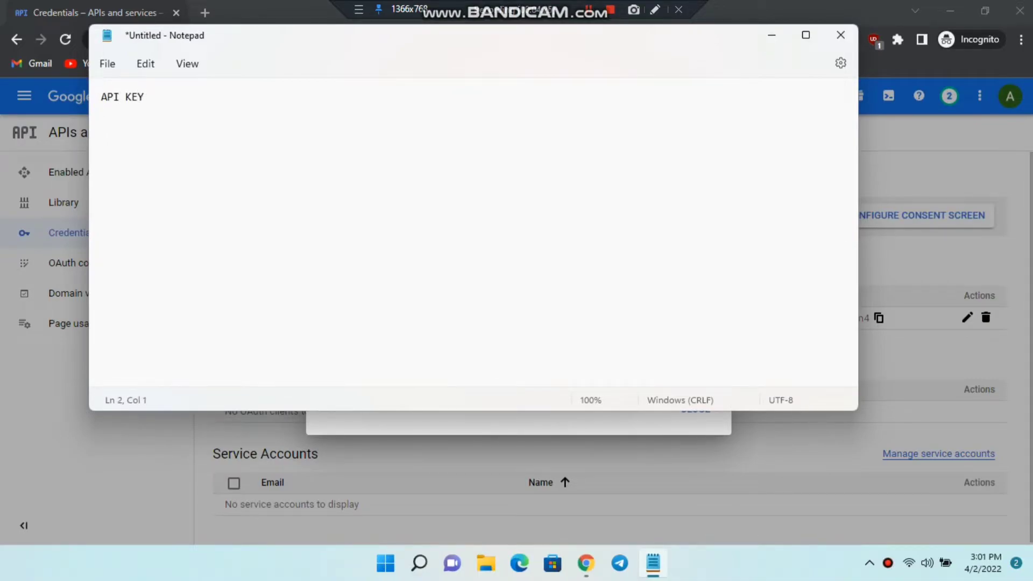
key(ctrl+v)
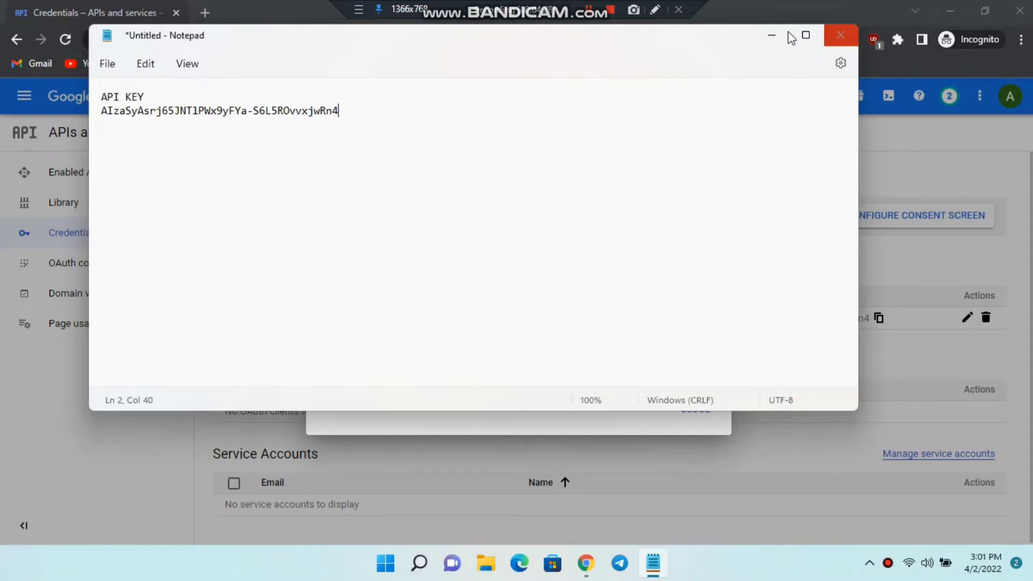
click(764, 33)
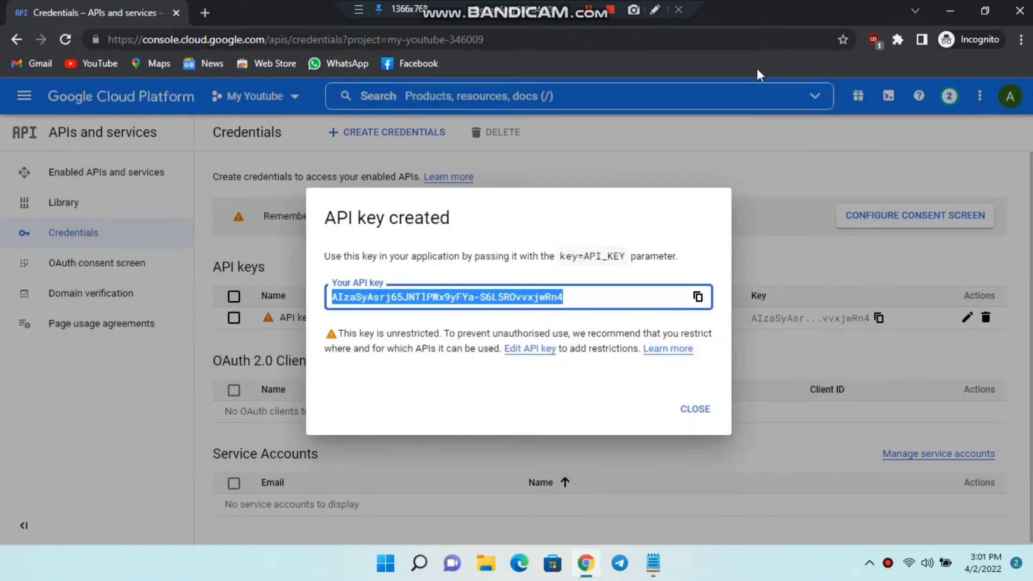
click(682, 412)
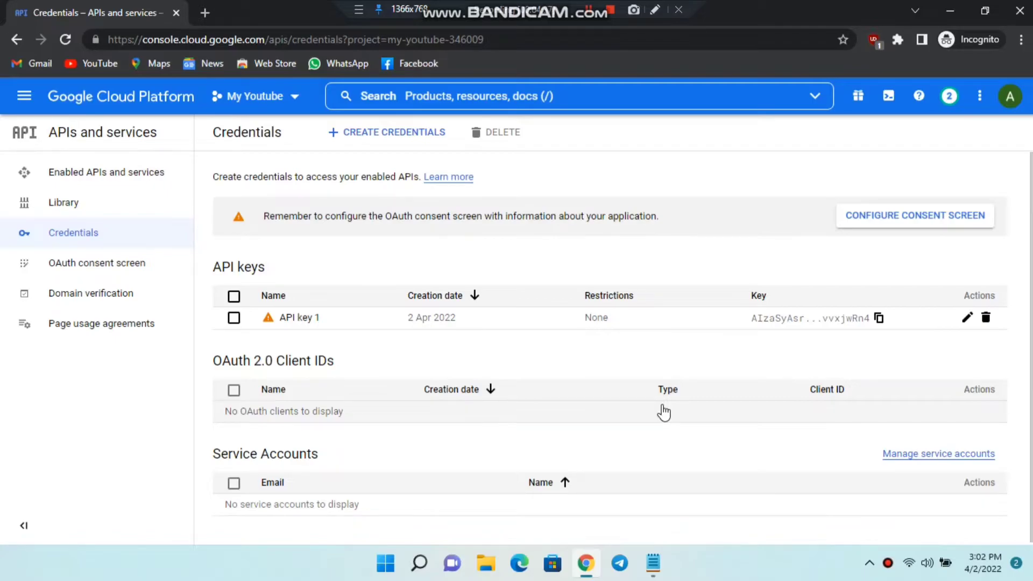
Start configuring the OAuth consent screen with the External user type
click(95, 273)
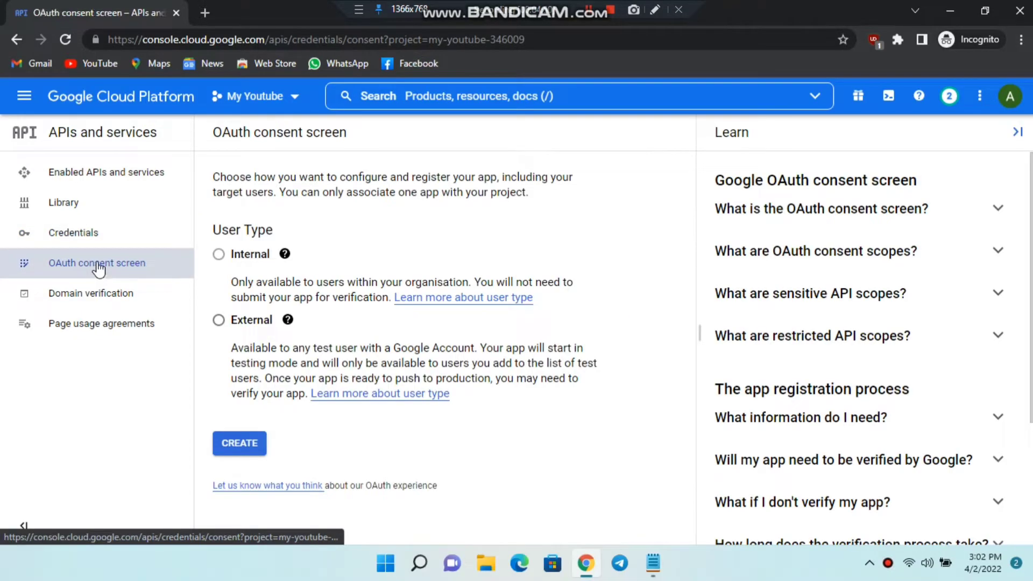
click(219, 320)
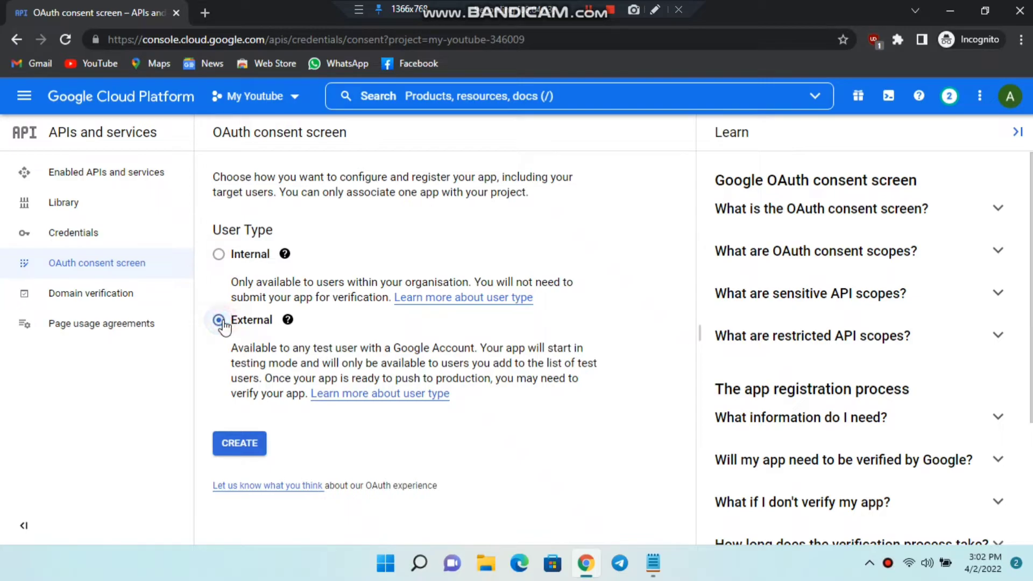
click(239, 444)
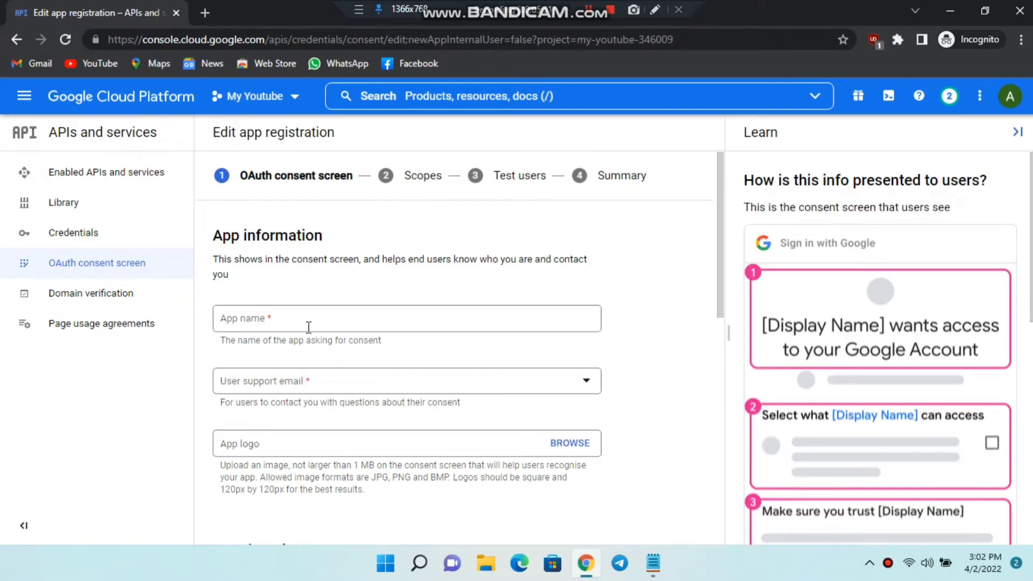
Name the app My Youtube and choose the account's own address as the user support email
double_click(282, 325)
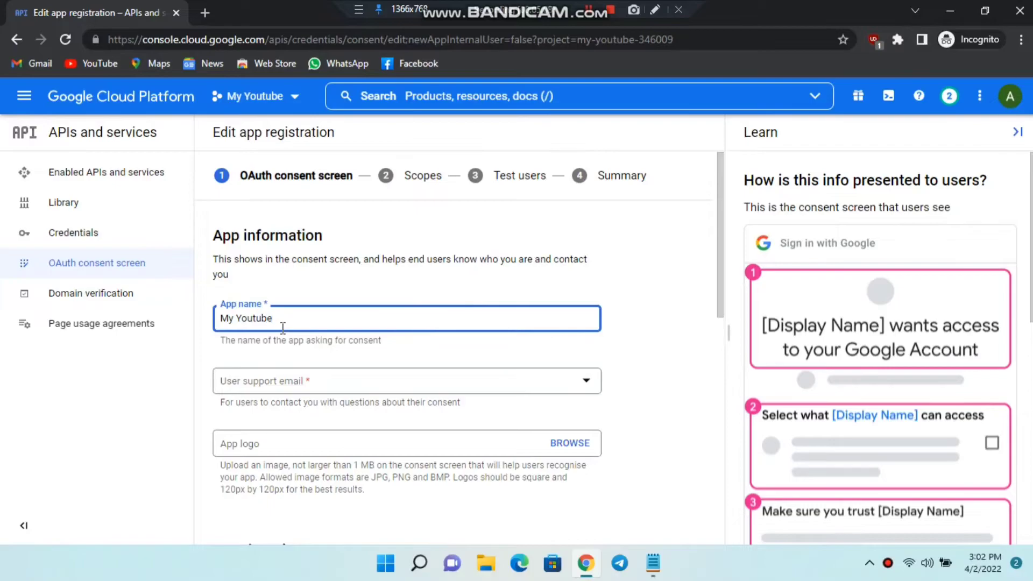
scroll(294, 337, down, 1)
click(353, 308)
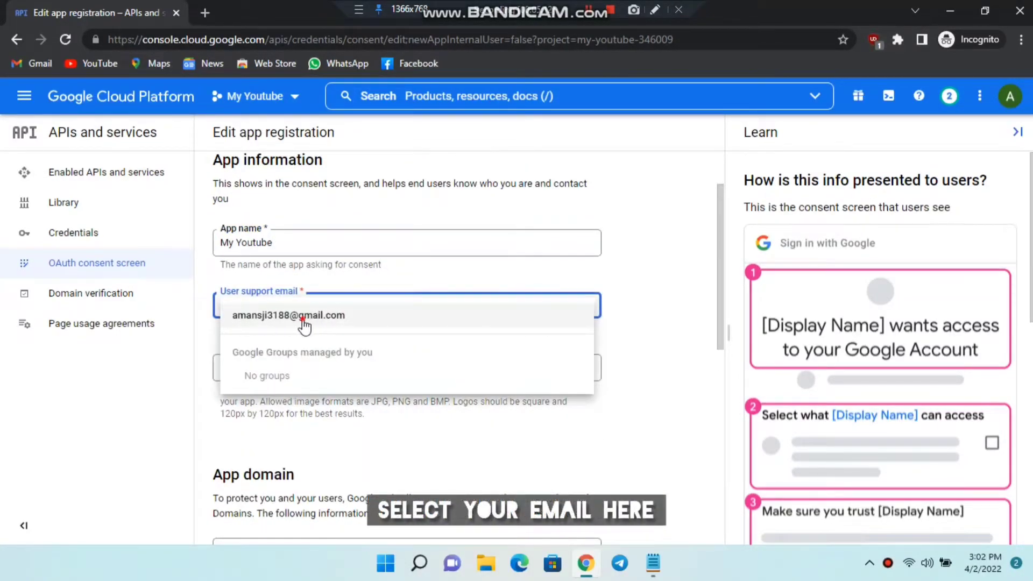
click(304, 325)
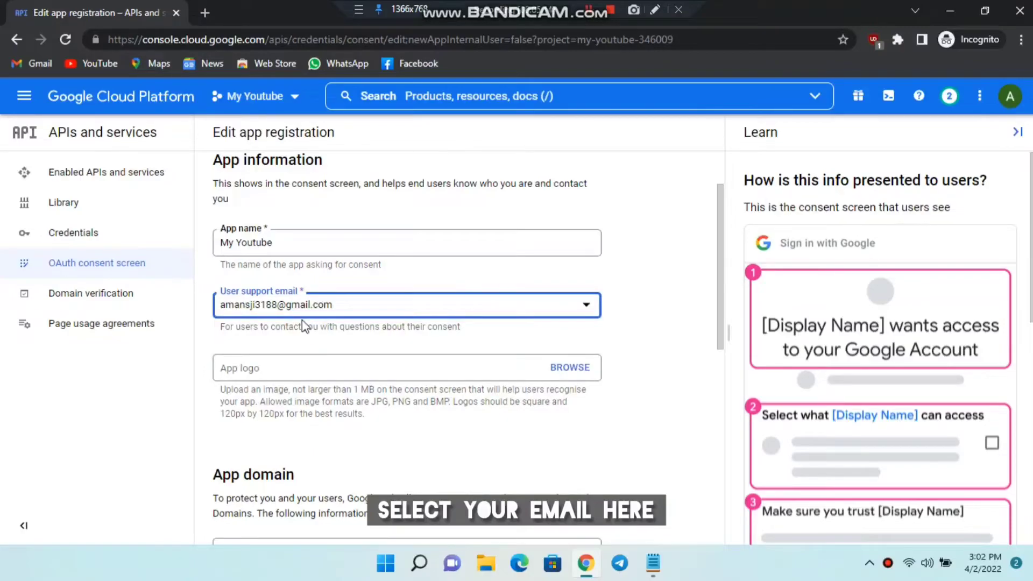
Enter the same email address as the developer contact and save the app information
scroll(304, 336, down, 2)
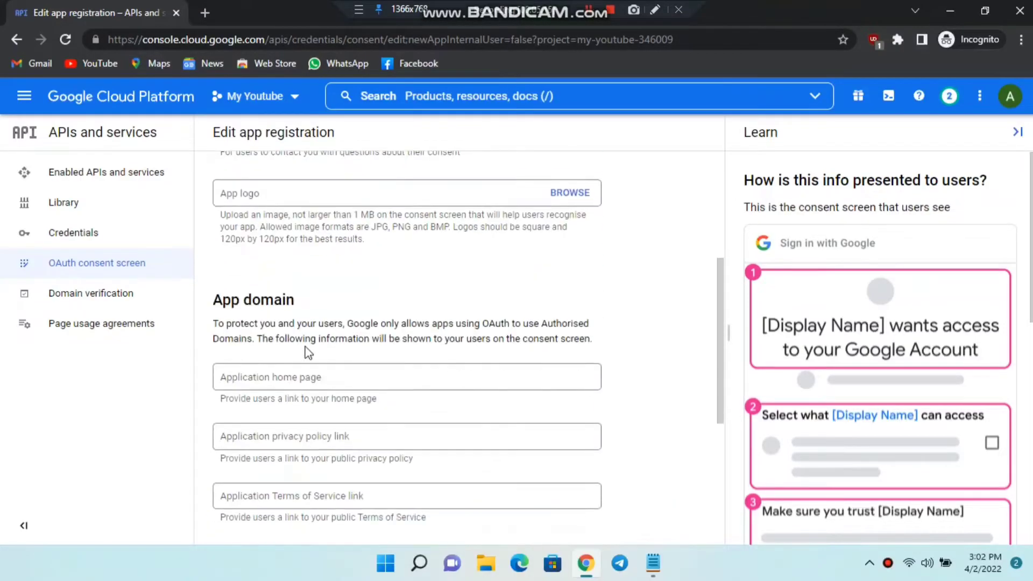
scroll(305, 352, down, 5)
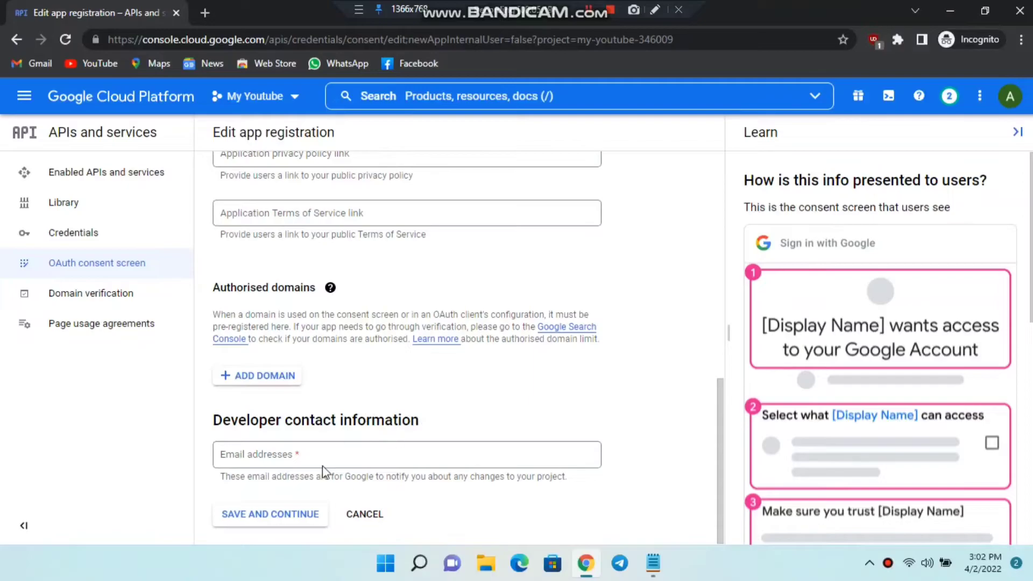
click(326, 458)
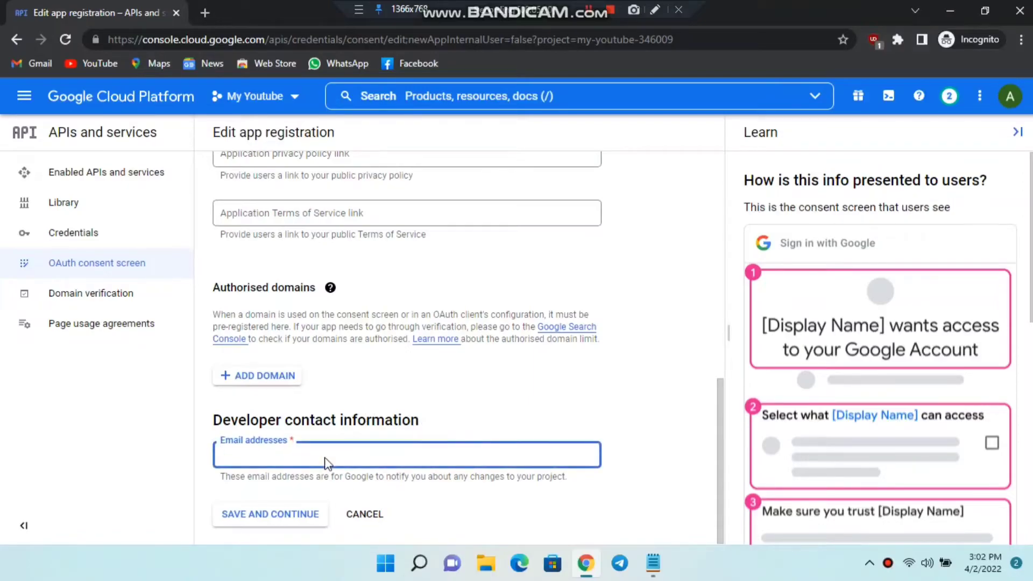
key(ctrl+v)
click(492, 416)
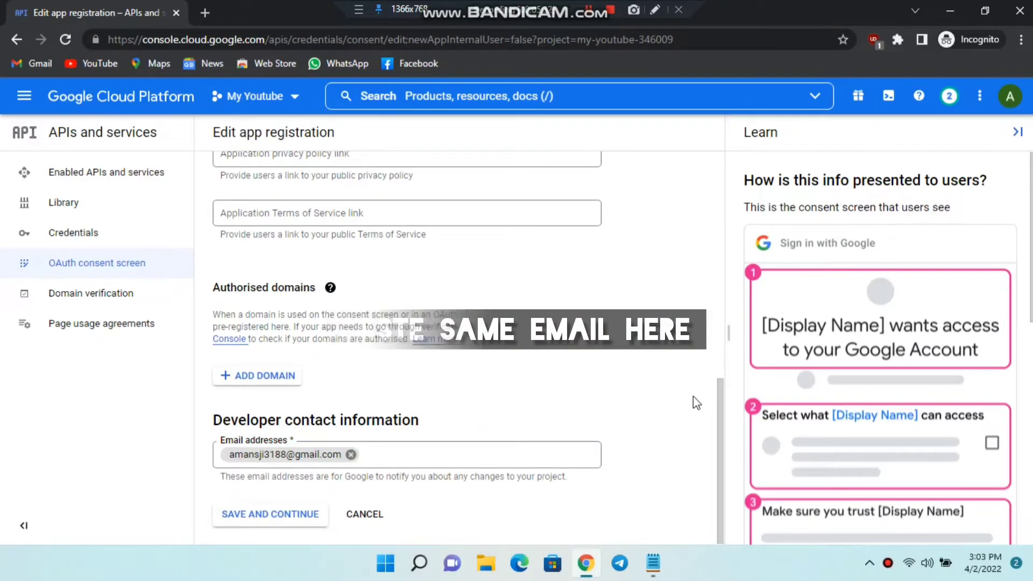
click(249, 516)
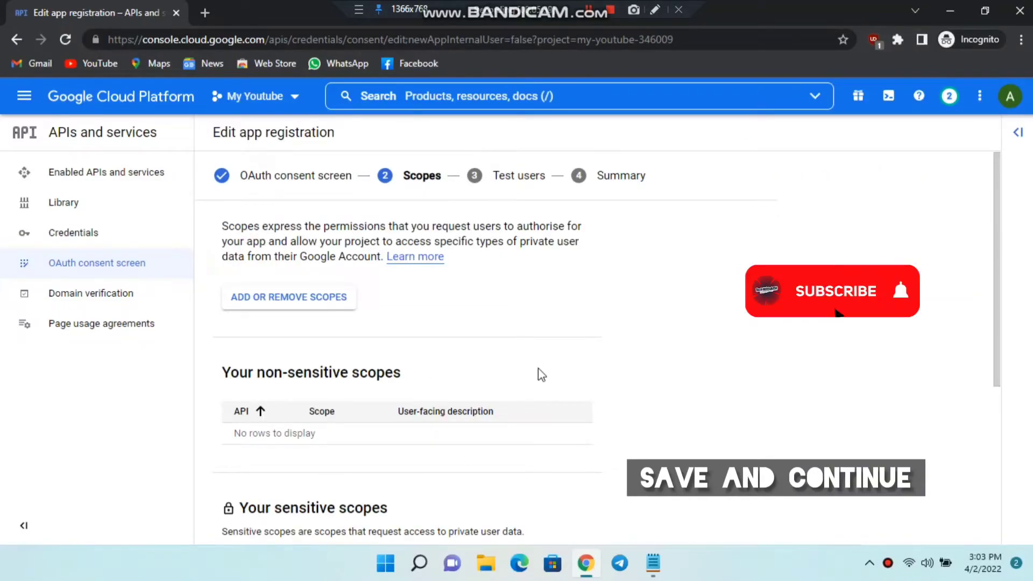
Save the Scopes and Test users stages without adding any entries, and go through the registration summary to its end
scroll(538, 371, down, 5)
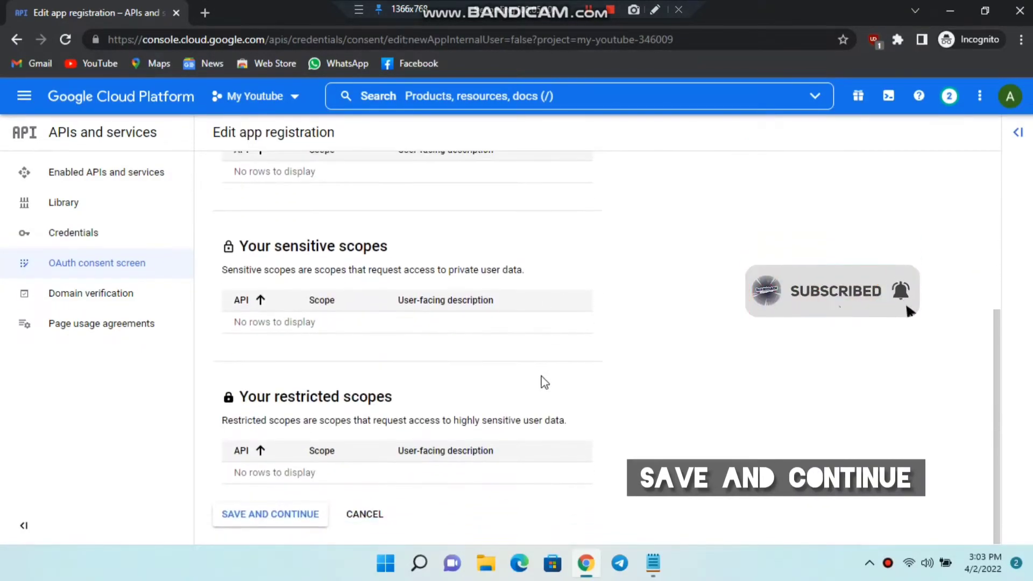
click(251, 516)
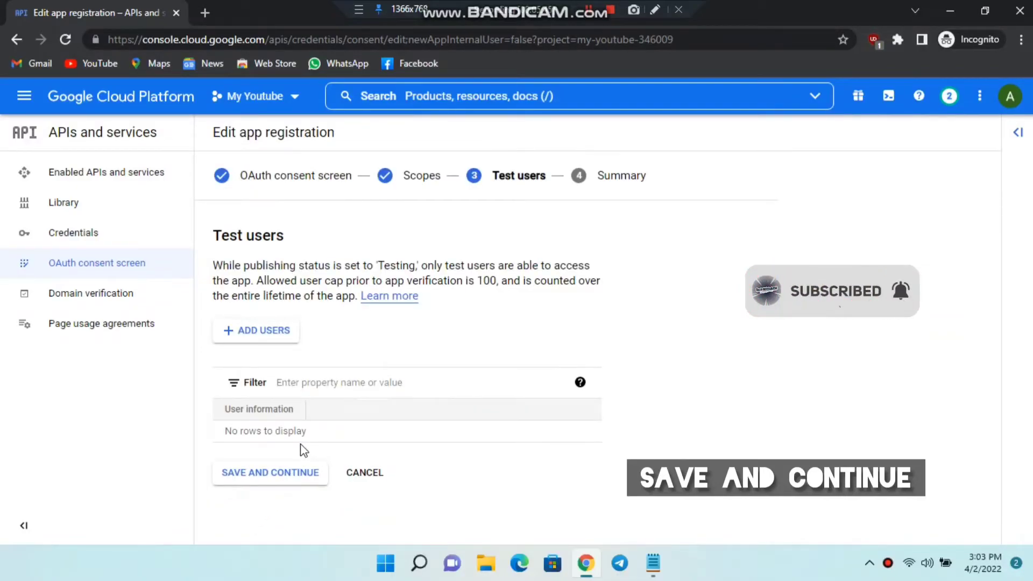
click(261, 476)
scroll(398, 384, down, 5)
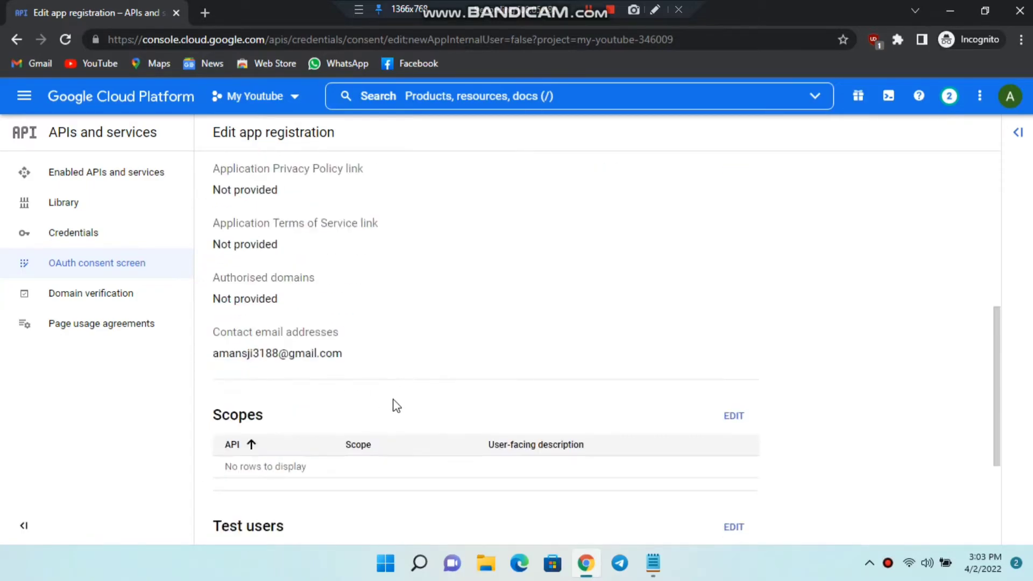
scroll(388, 412, down, 3)
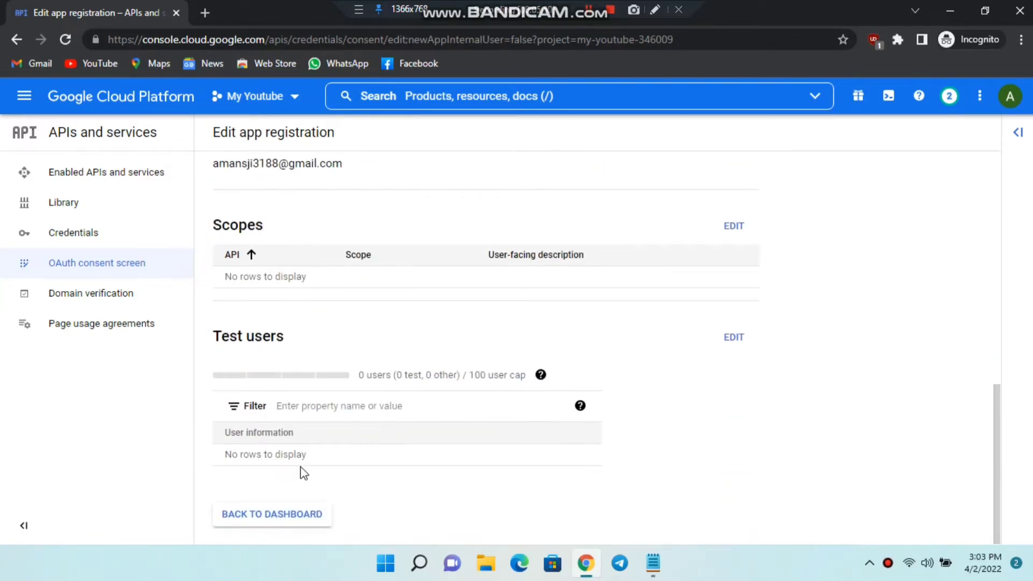
Return to the OAuth consent screen dashboard and publish the My Youtube app to production
click(259, 515)
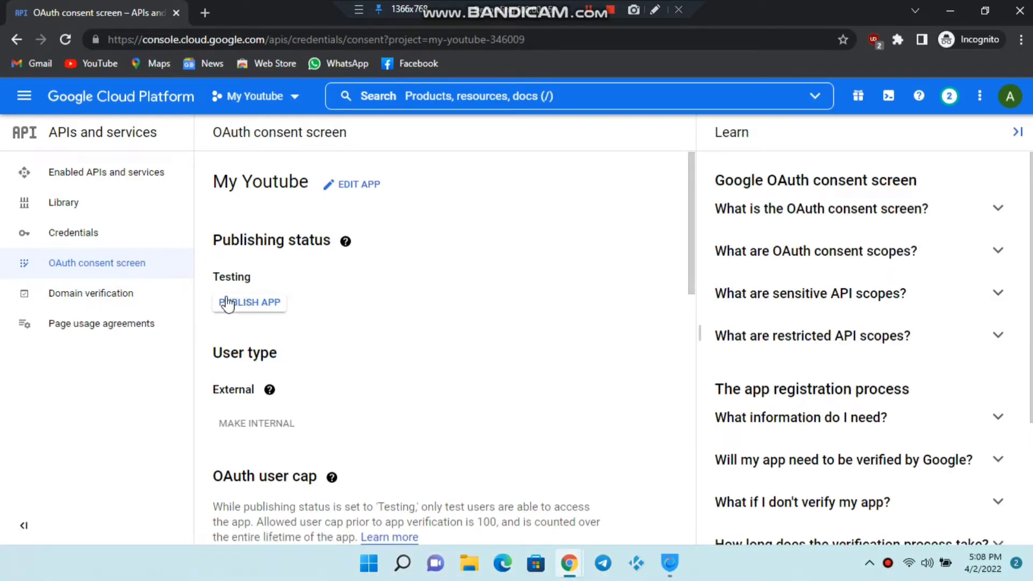
click(227, 302)
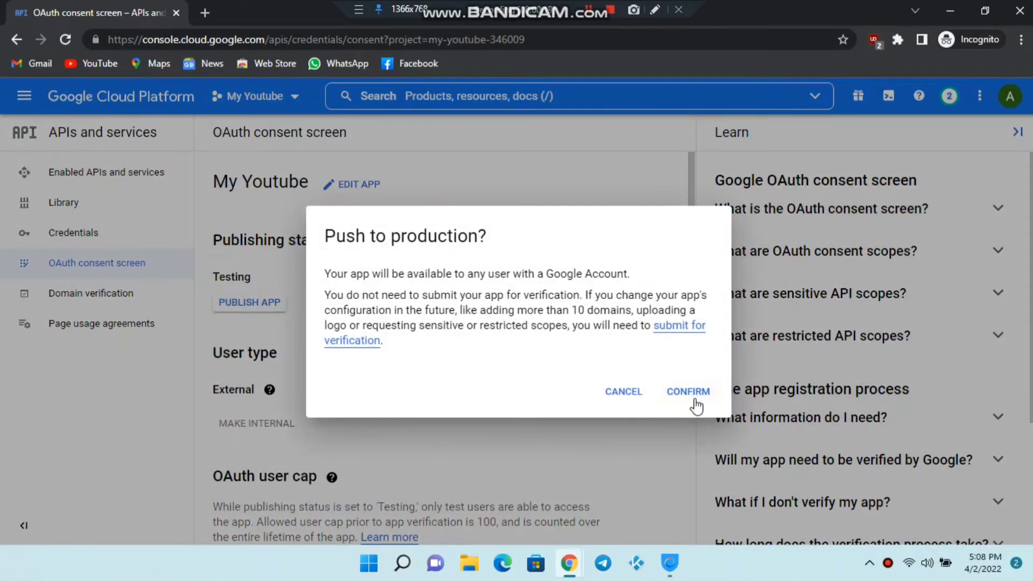
click(673, 394)
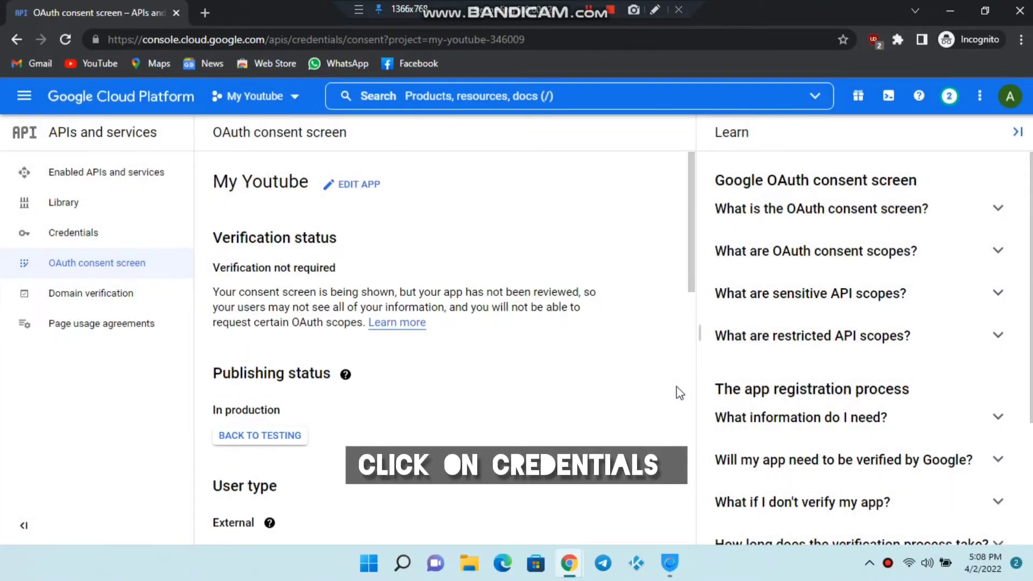
Start a new OAuth client ID credential with the application type TVs and Limited Input devices
click(98, 234)
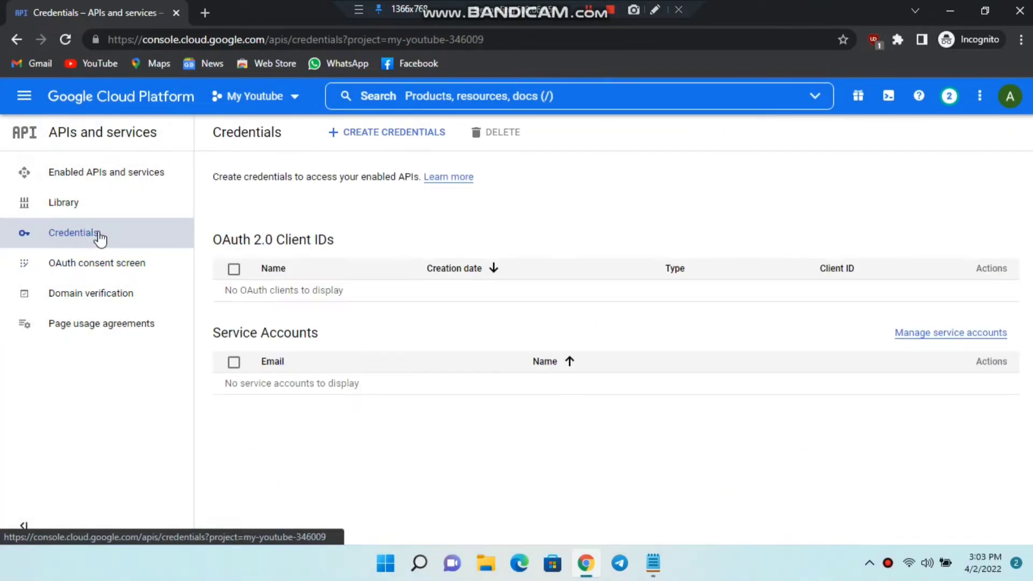
click(382, 134)
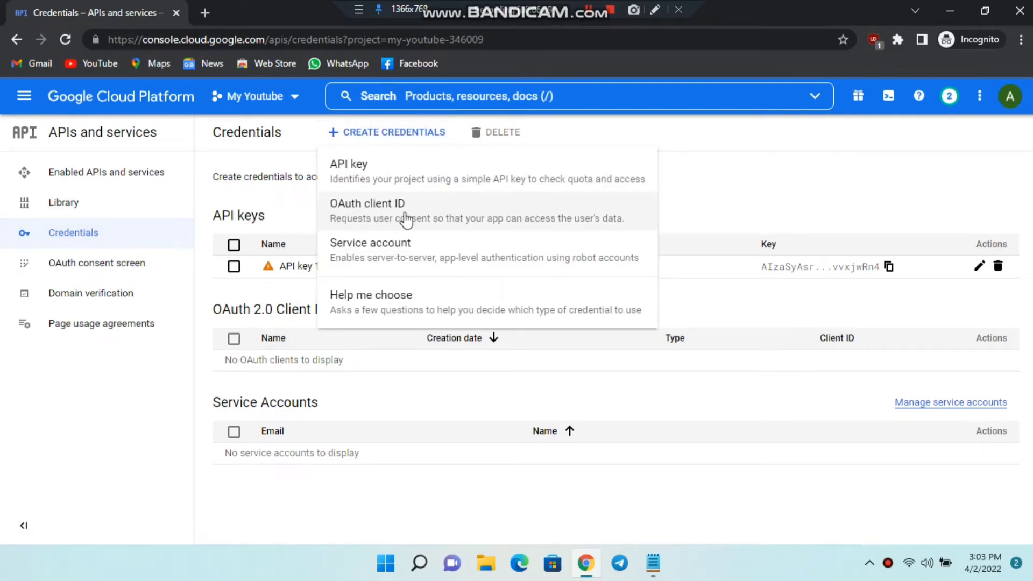
click(394, 211)
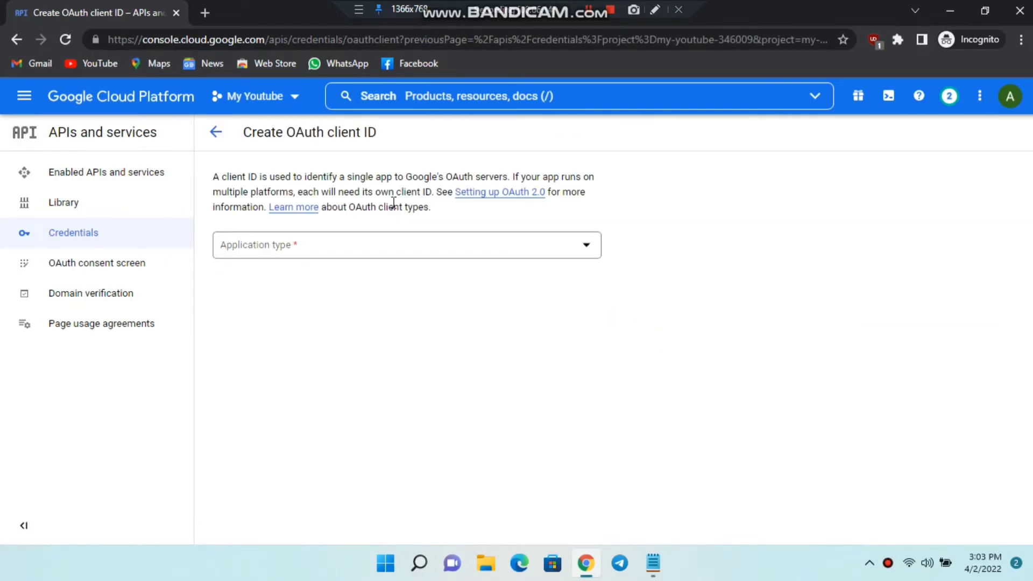
click(358, 252)
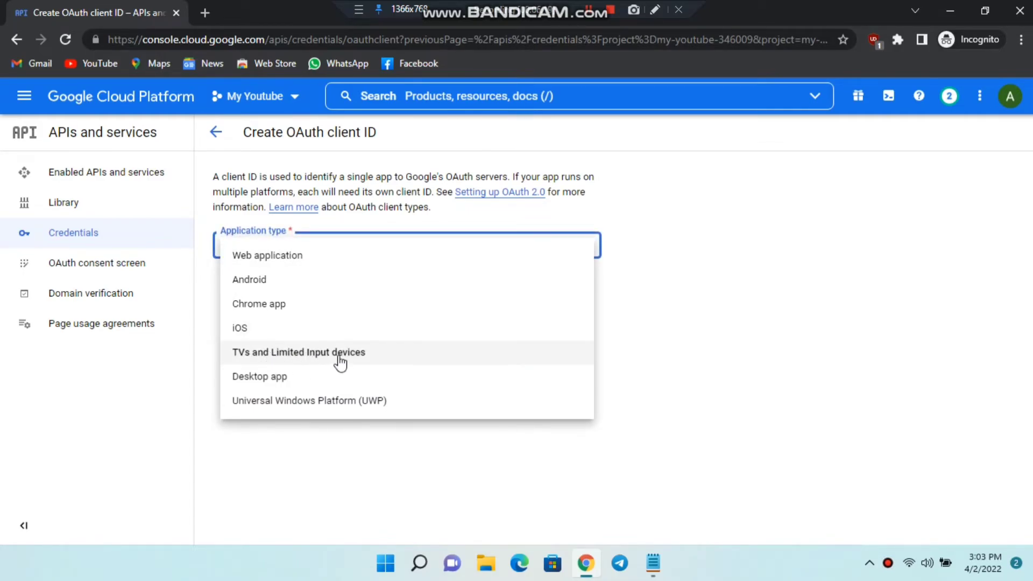
click(320, 348)
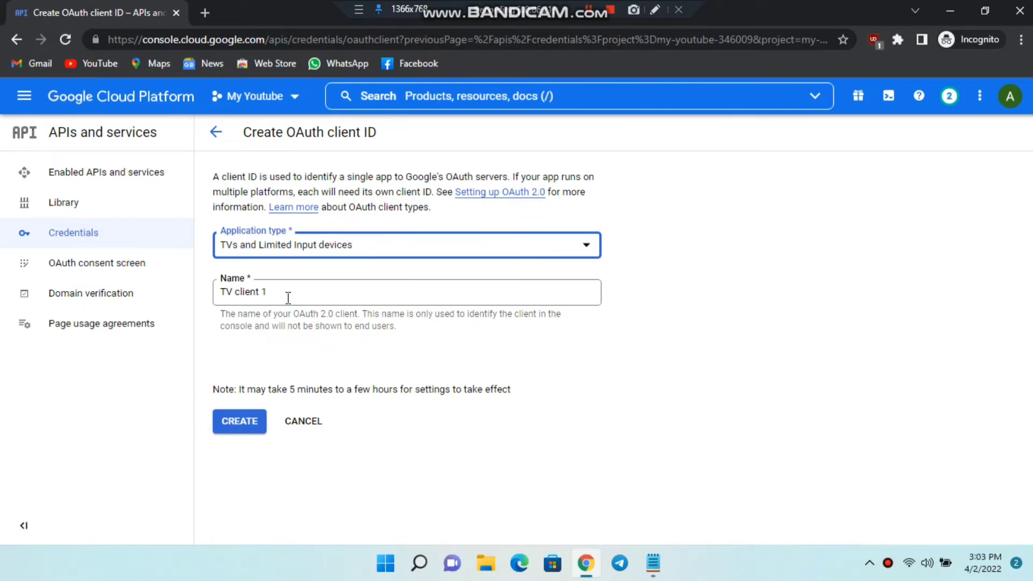
Name the OAuth client My Youtube and create it
click(289, 296)
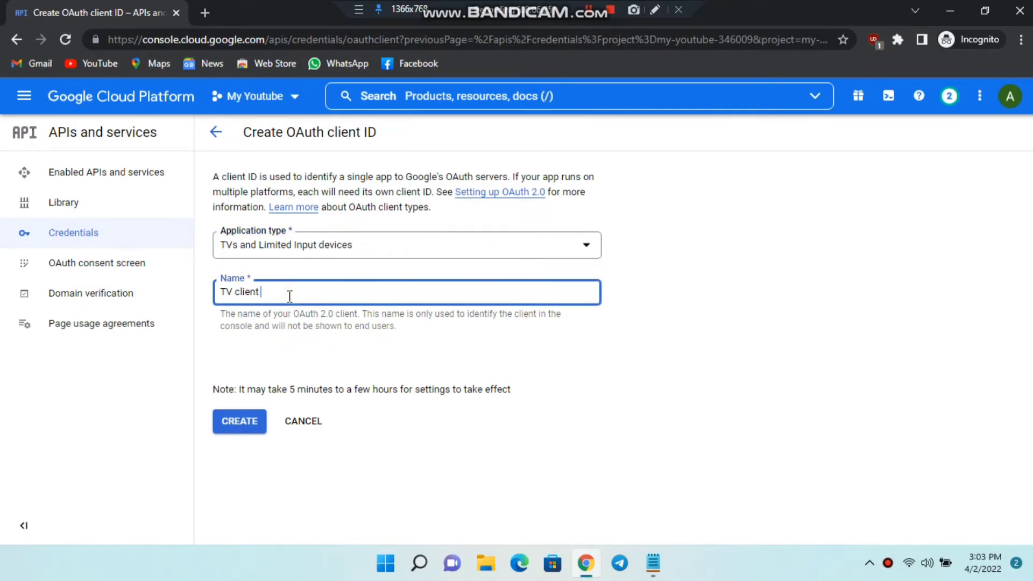
key(BackSpace)
key(BackSpace)
key(BackSpace)
key(BackSpace)
key(BackSpace)
key(BackSpace)
key(BackSpace)
text(My)
click(232, 422)
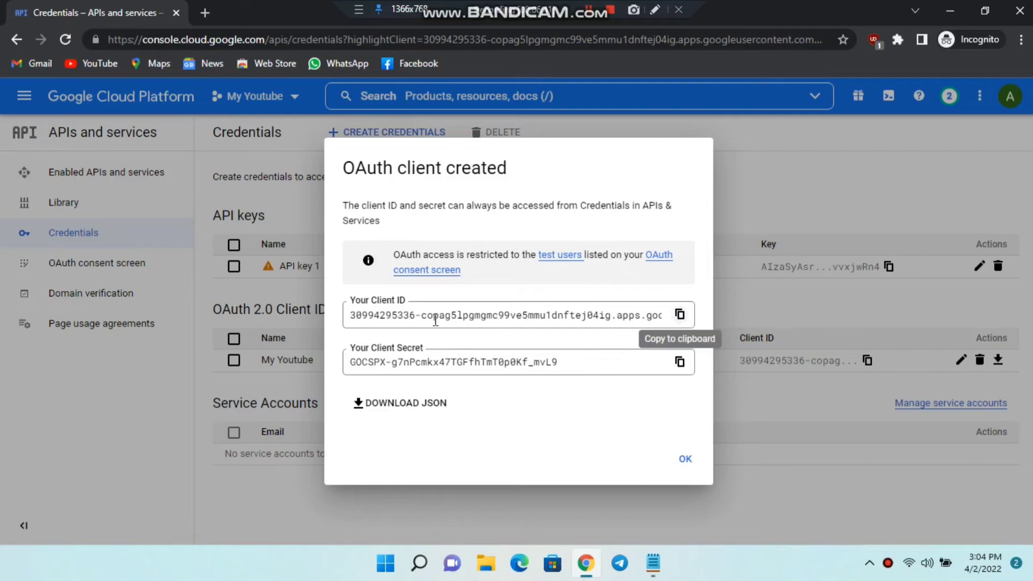
Copy the new client ID and paste it into the open Notepad note below the API key, under the label "client id"
click(680, 317)
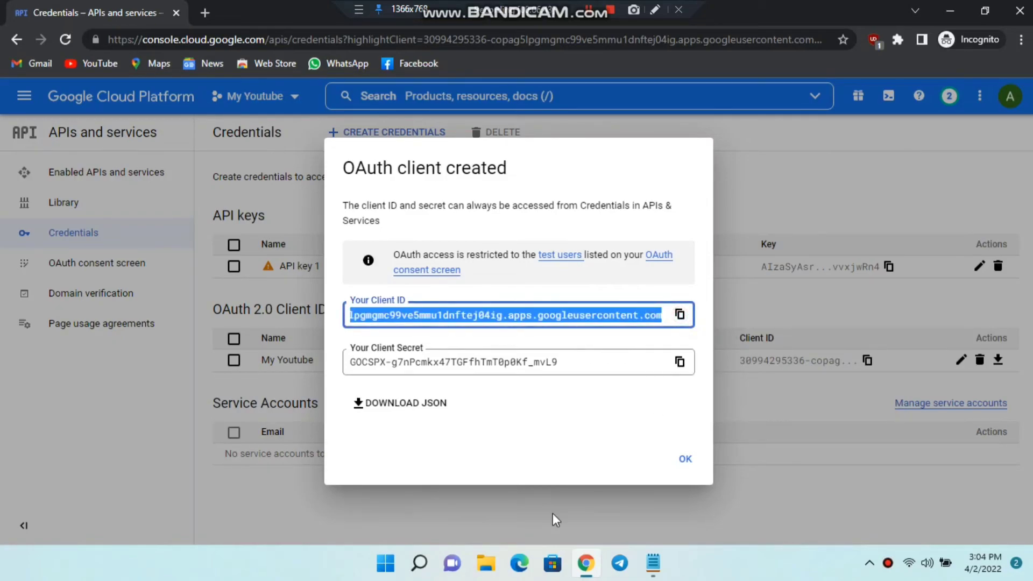
click(651, 569)
click(208, 156)
click(357, 113)
key(Return)
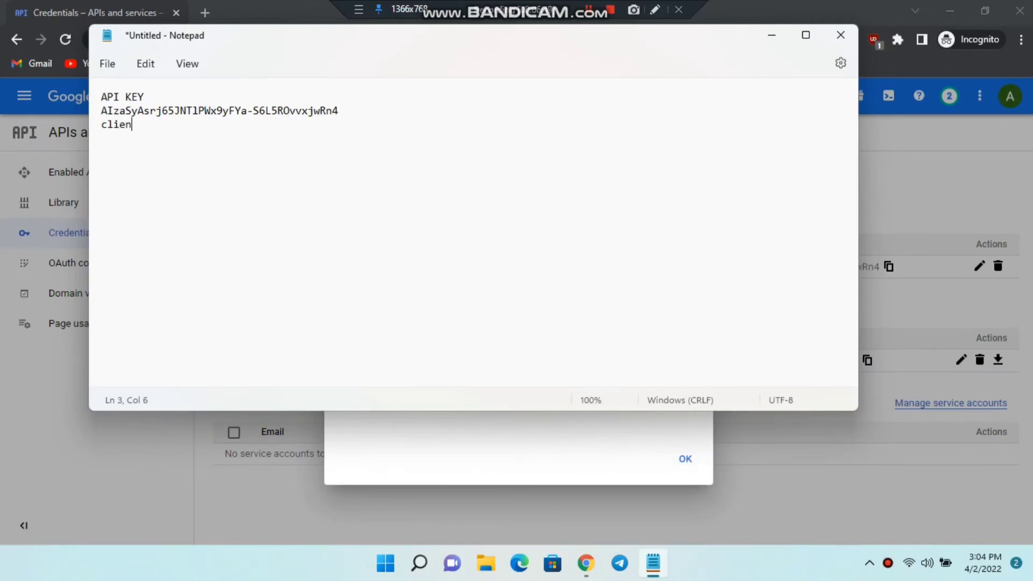
text(client id)
key(ctrl+v)
key(Return)
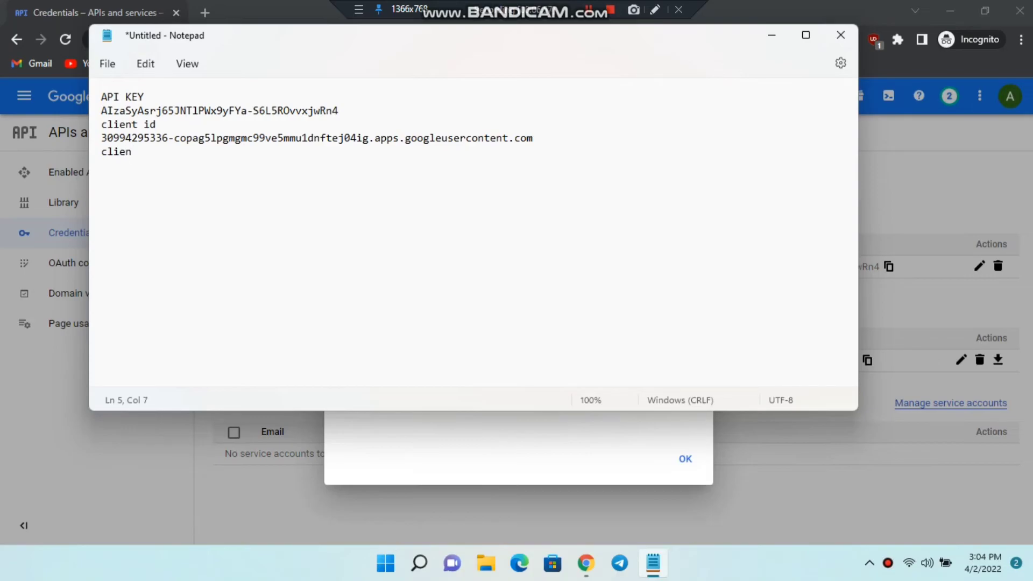
Copy the client secret into the Notepad note under the label "client secret", and dismiss the OAuth client confirmation in the browser
drag(529, 38, 538, 102)
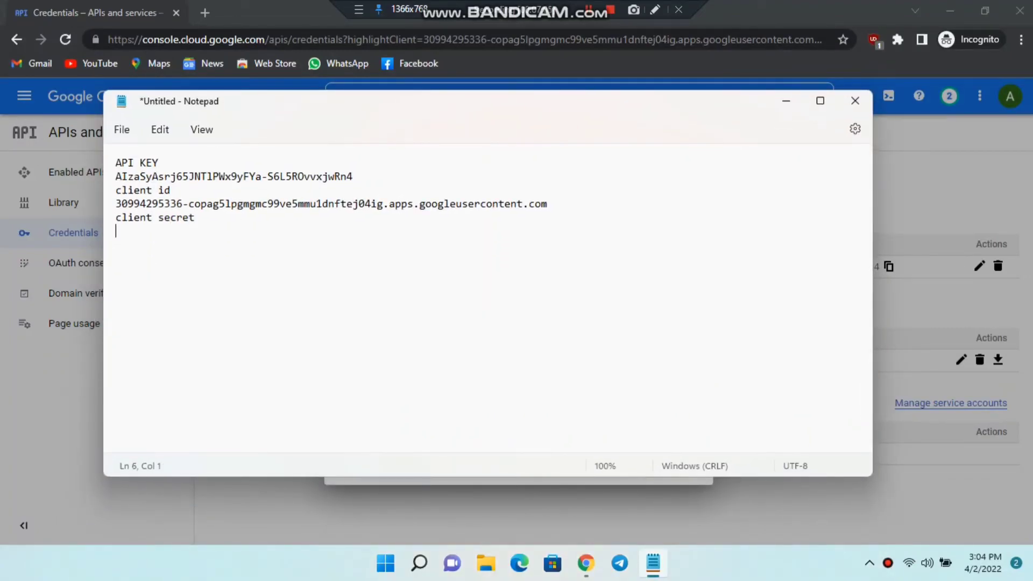
drag(620, 104, 330, 509)
click(454, 466)
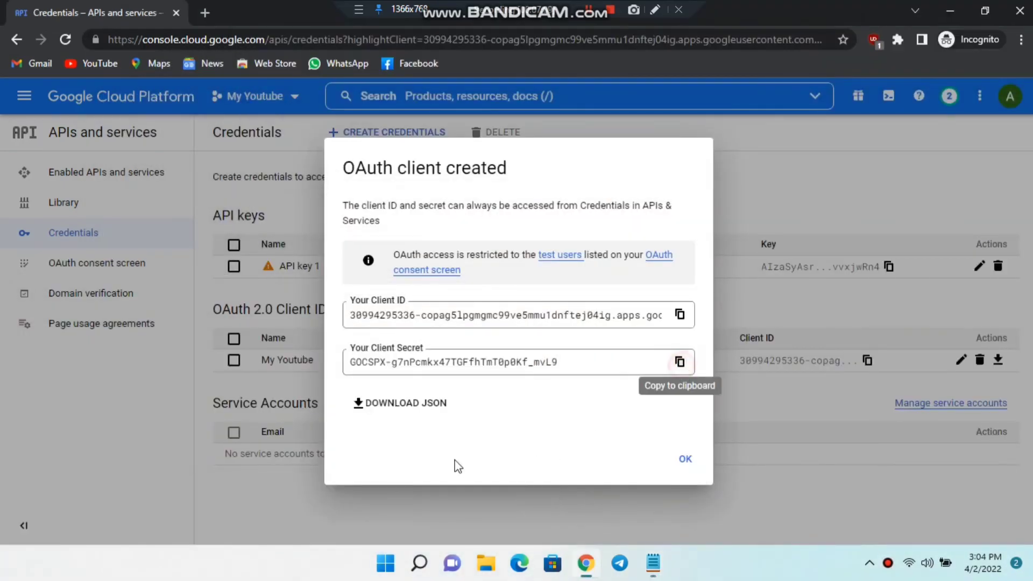
triple_click(454, 362)
click(652, 563)
drag(349, 500, 748, 89)
click(261, 243)
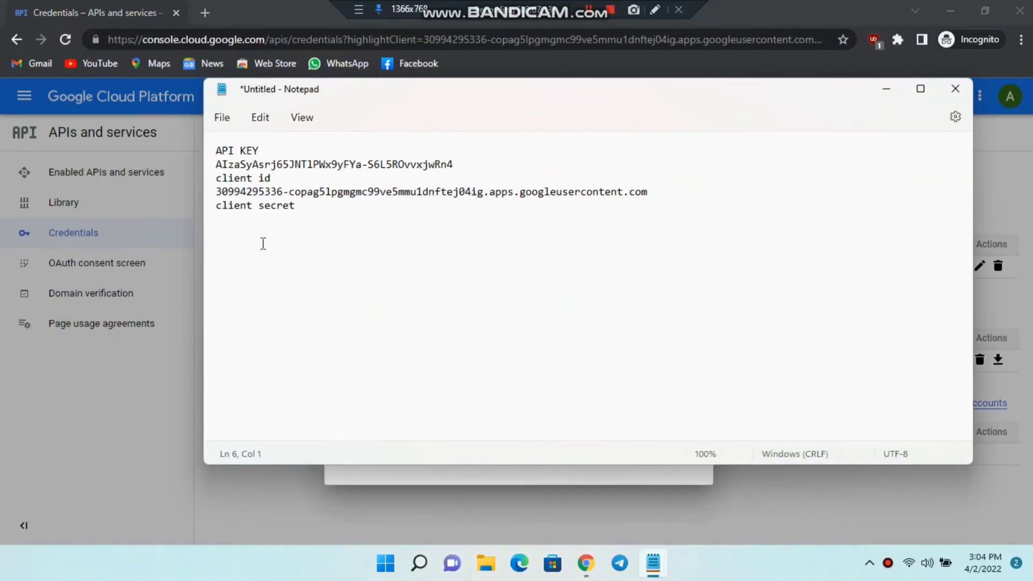
key(ctrl+v)
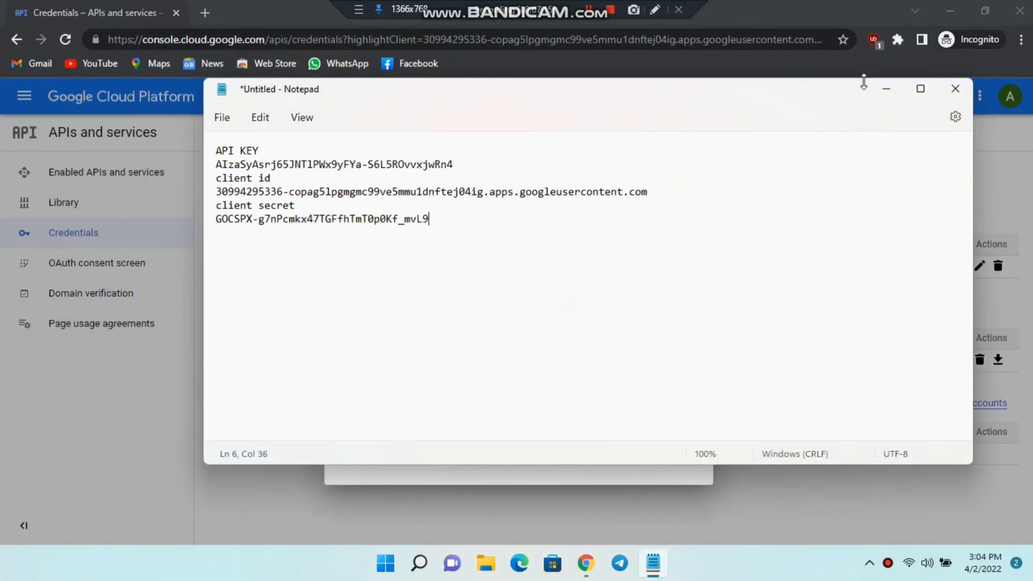
click(891, 92)
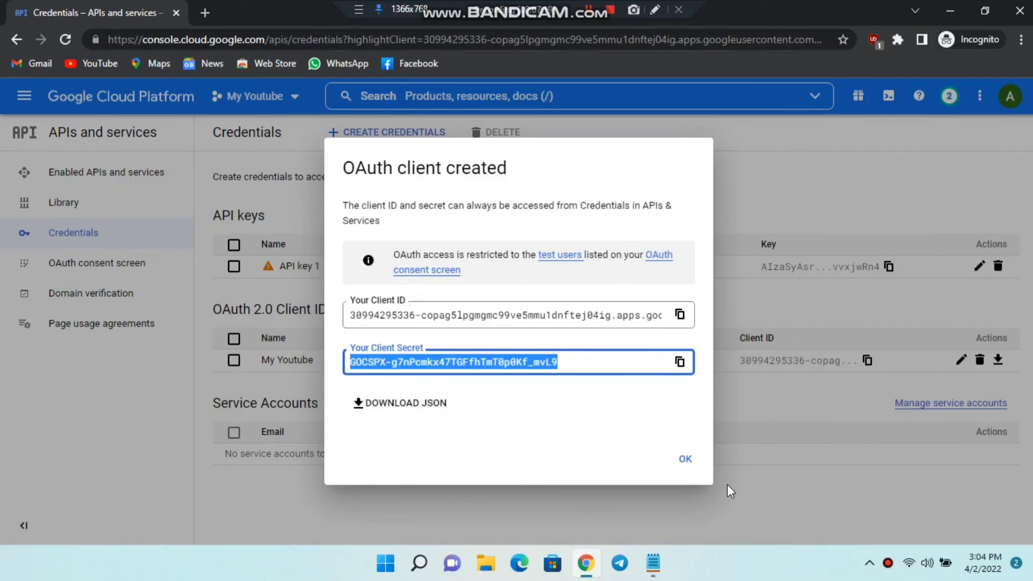
click(683, 460)
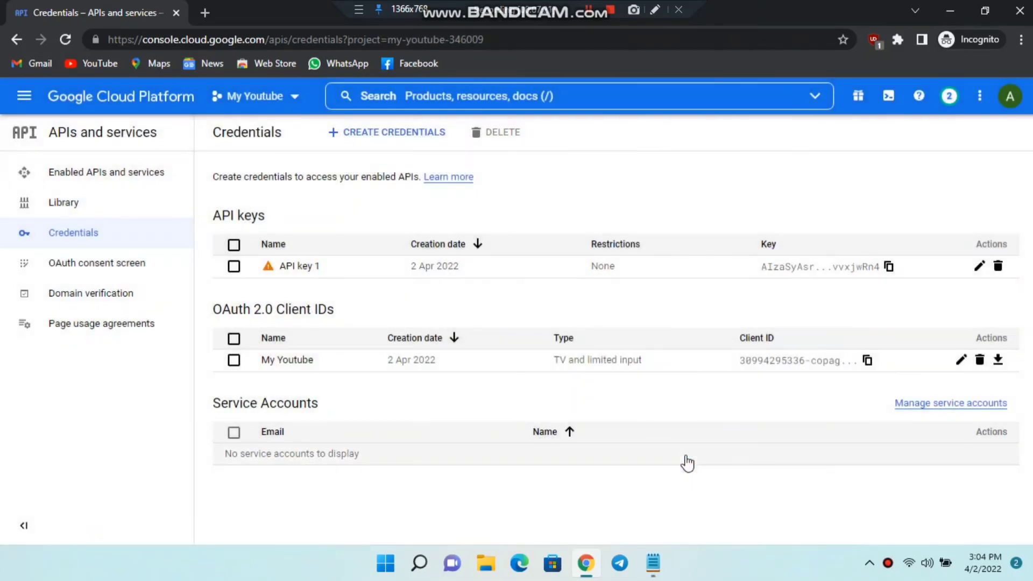